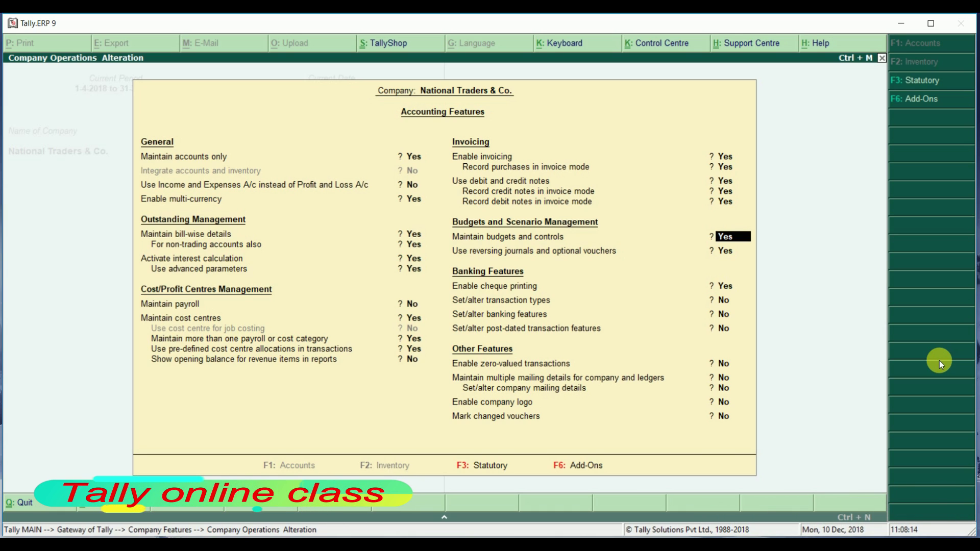
# - Review the budget, banking and other options in the accounting features of National Traders & Co. and accept the form
pyautogui.press('Up')
pyautogui.press('Down')
pyautogui.press('Down')
pyautogui.press('Down')
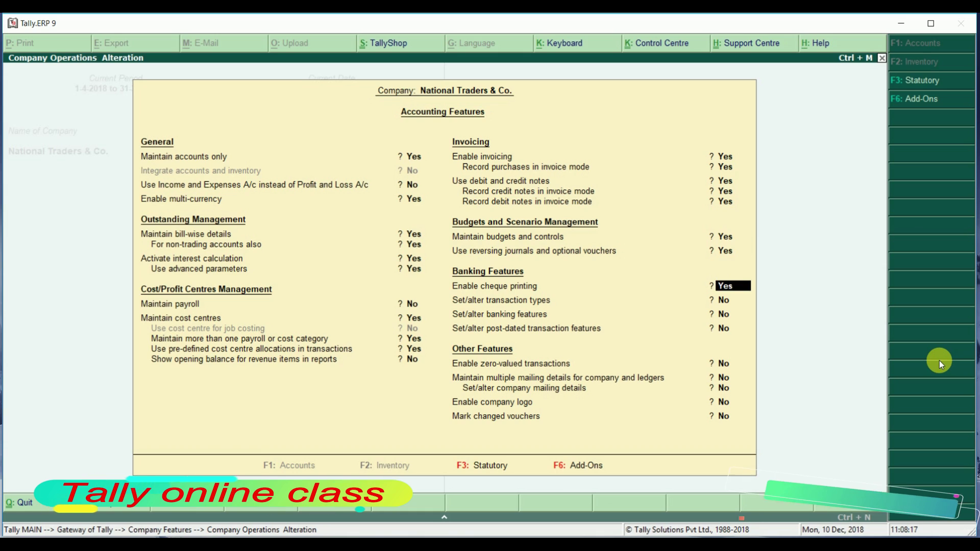
pyautogui.press('Down')
pyautogui.press('Down')
pyautogui.press('Down')
pyautogui.press('Down')
pyautogui.press('Down')
pyautogui.hotkey('ctrl', 'a')
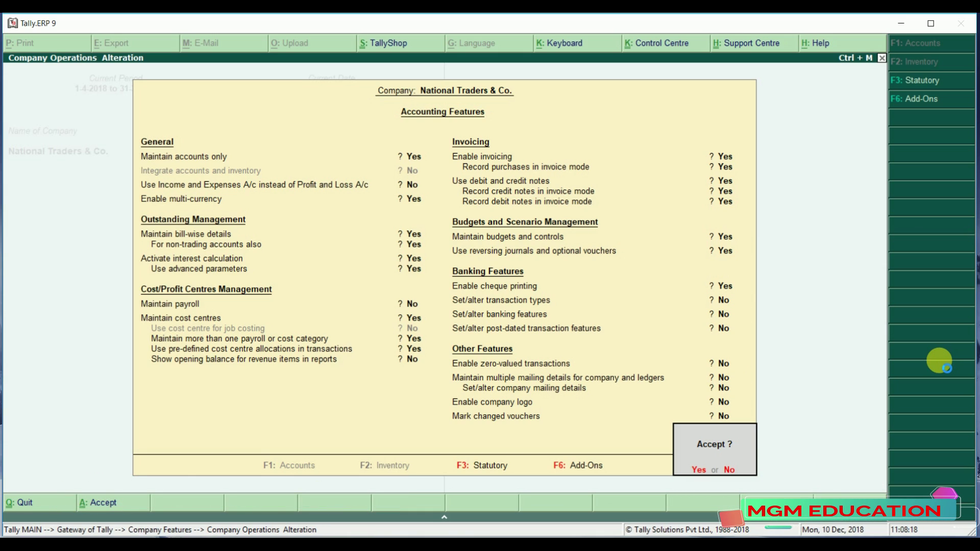
pyautogui.press('Return')
pyautogui.press('Escape')
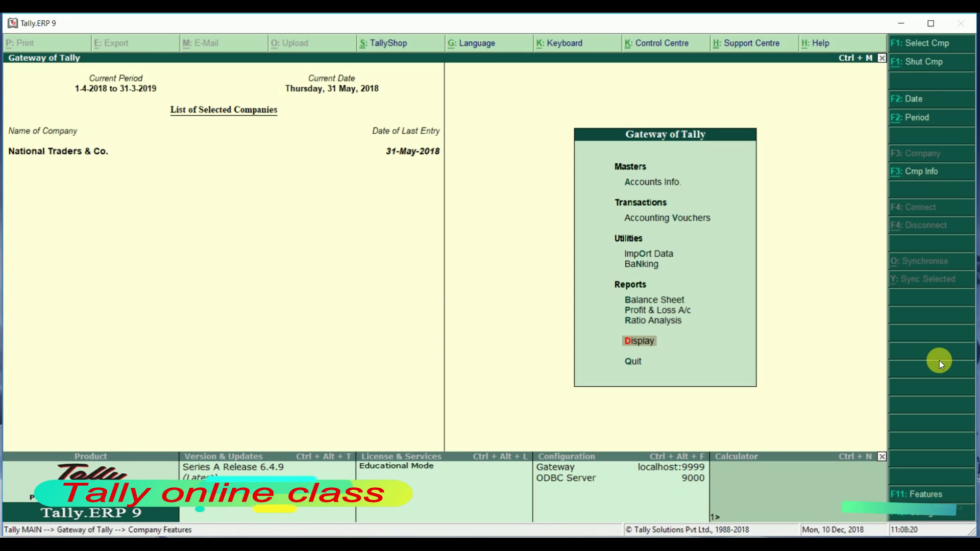
pyautogui.press('Up')
pyautogui.press('Up')
pyautogui.press('Up')
pyautogui.press('Up')
pyautogui.press('Up')
pyautogui.press('Up')
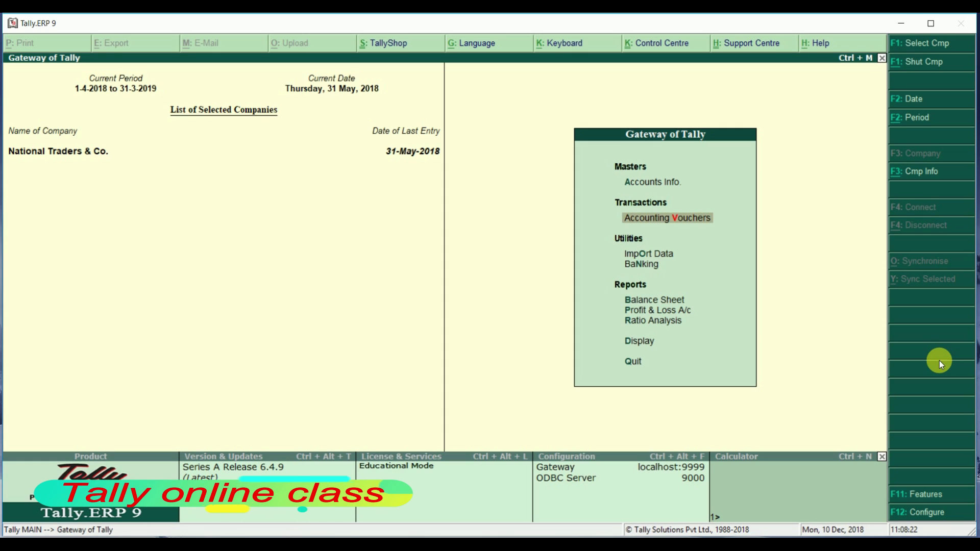
pyautogui.press('Return')
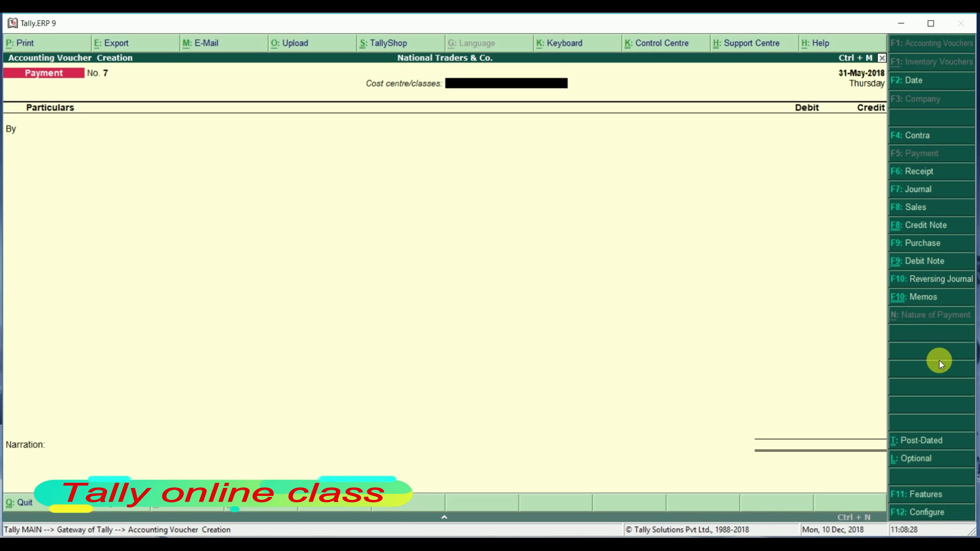
pyautogui.press('Escape')
pyautogui.press('Return')
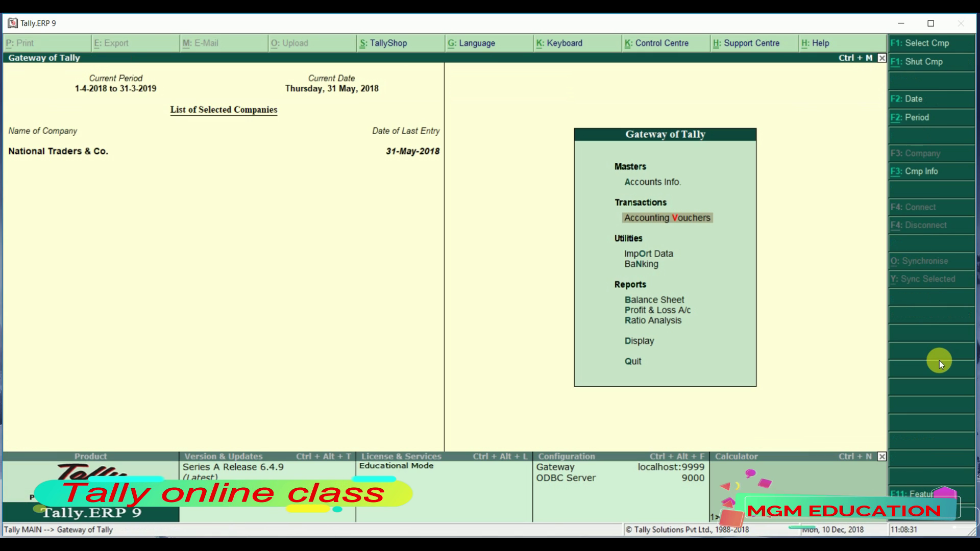
# - Start a new single ledger named Gagan & Co. in the accounts masters
pyautogui.press('Up')
pyautogui.press('Return')
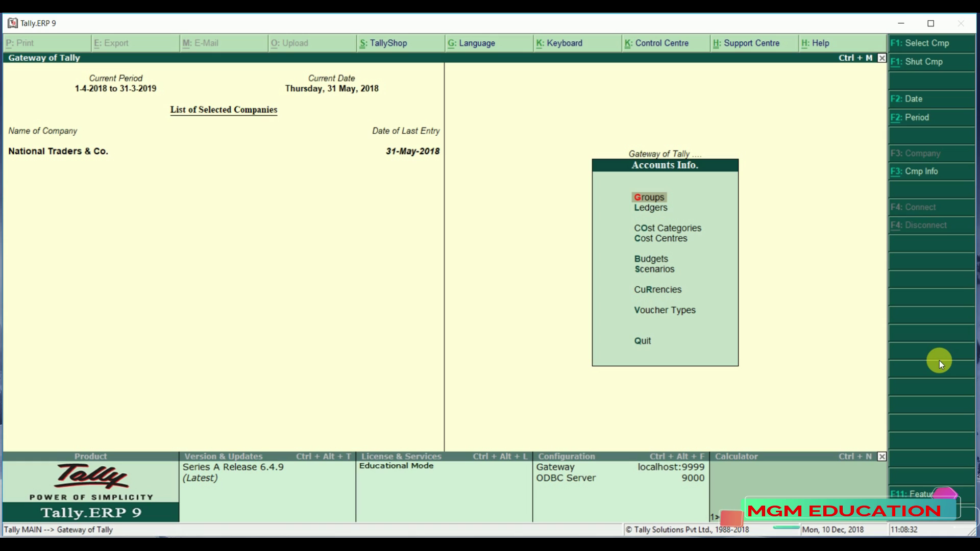
pyautogui.press('l')
pyautogui.press('Return')
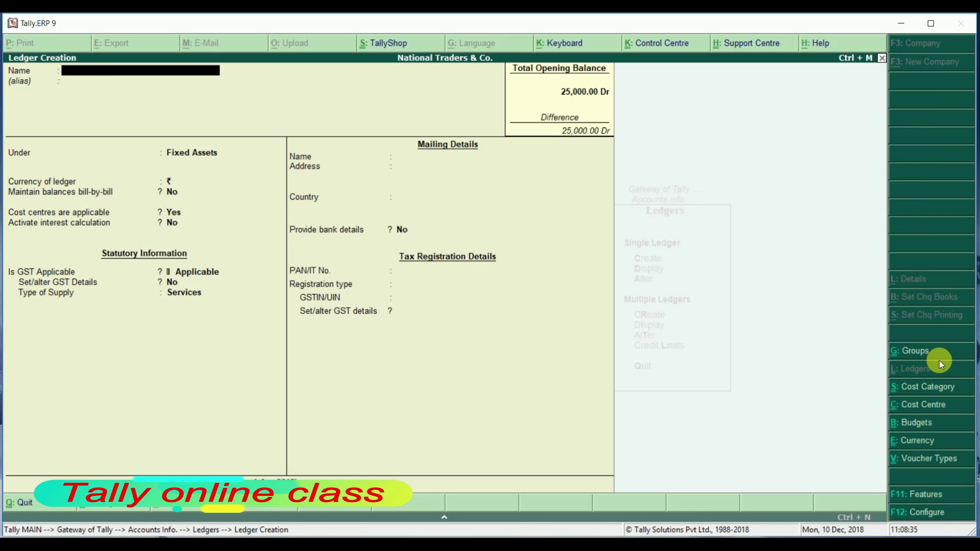
pyautogui.write('Ga')
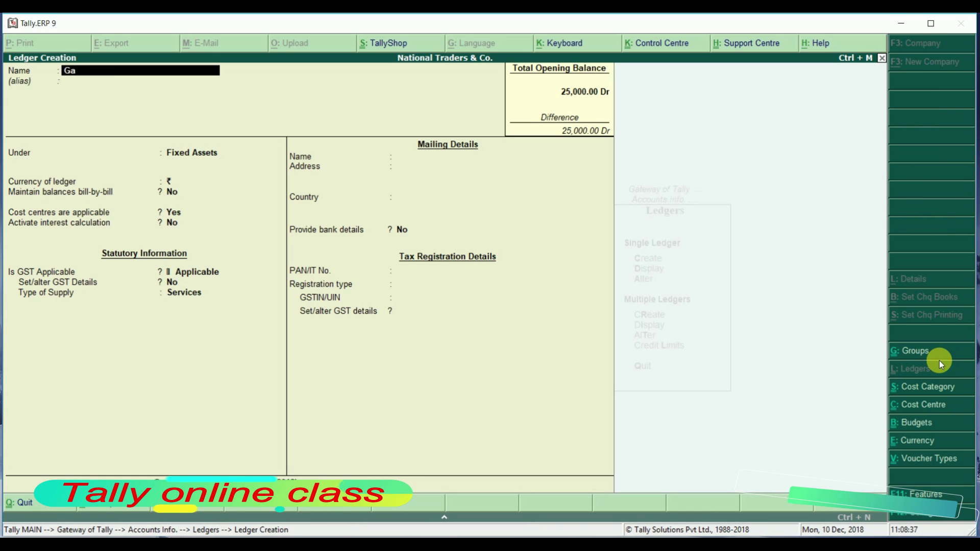
pyautogui.write('gan & Co.')
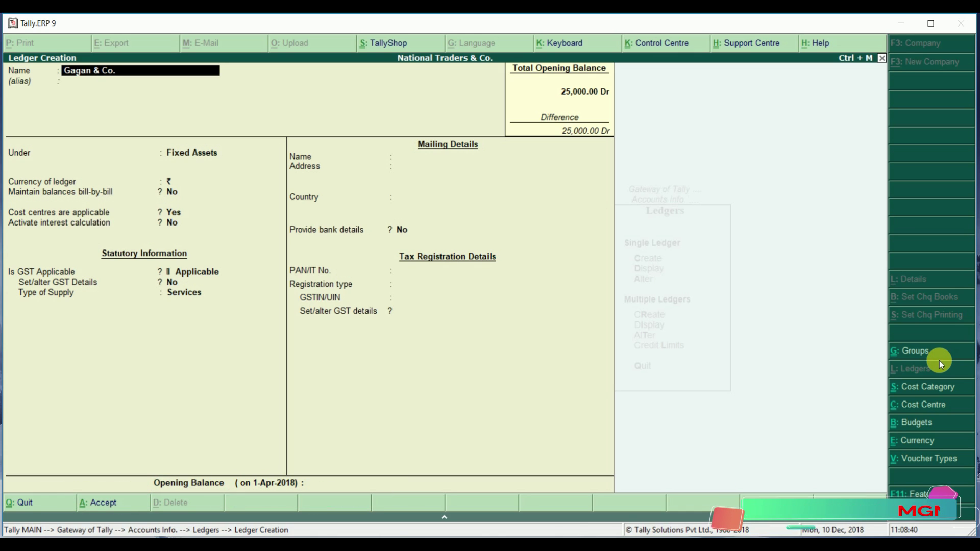
pyautogui.press('Return')
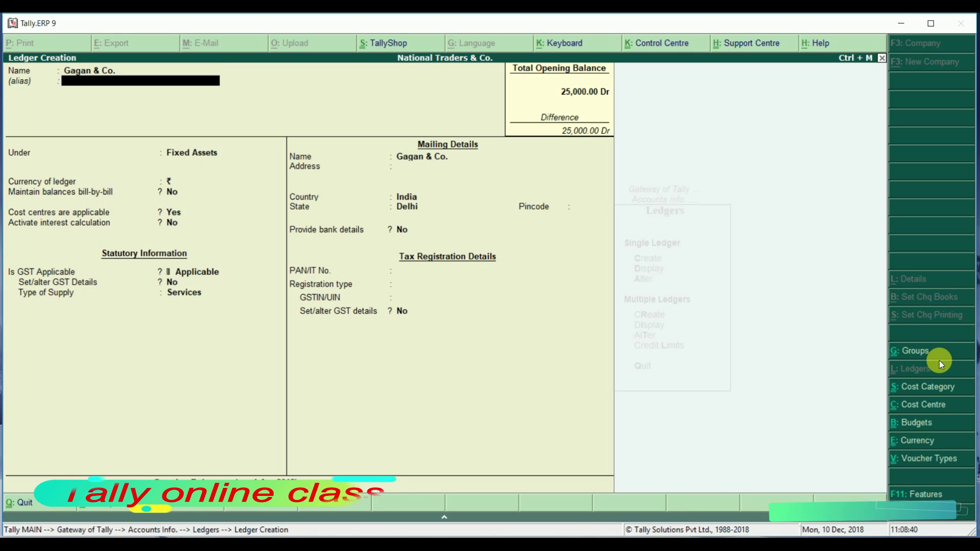
# - Place the Gagan & Co. ledger under the Sundry Debtors group, without an alias
pyautogui.press('Return')
pyautogui.write('S')
pyautogui.press('Down')
pyautogui.press('Down')
pyautogui.press('Down')
pyautogui.press('Down')
pyautogui.press('Down')
pyautogui.press('Down')
pyautogui.press('Down')
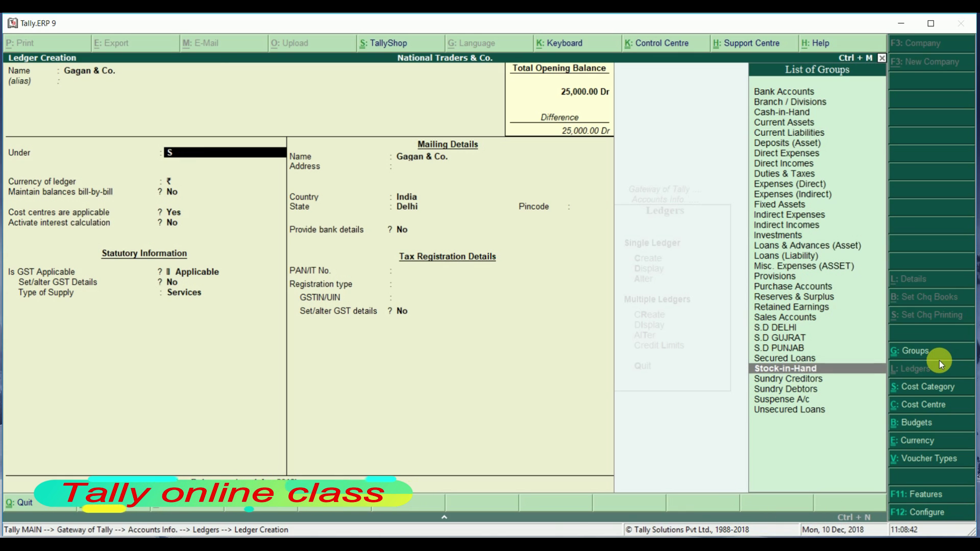
pyautogui.press('Return')
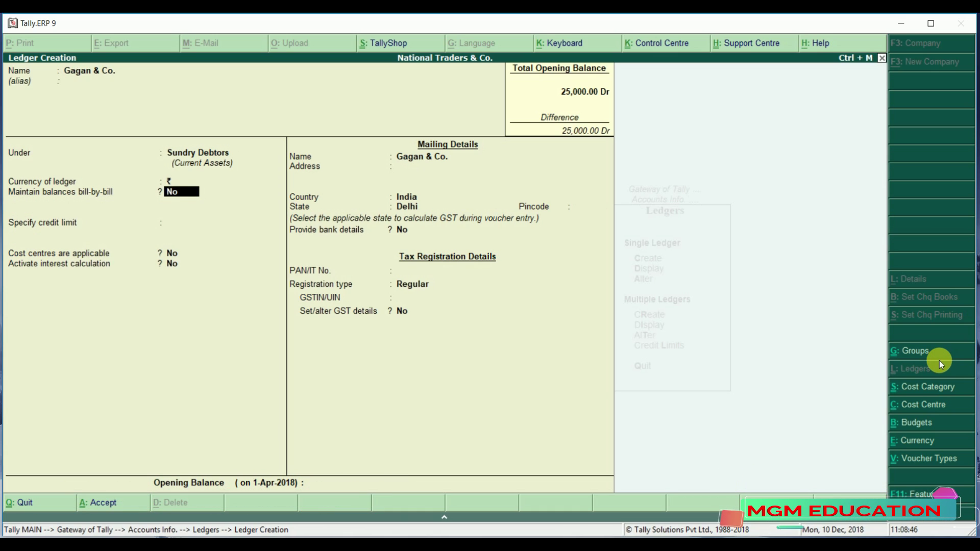
# - Maintain the ledger's balances bill-by-bill and specify a credit limit of 2,00,000
pyautogui.write('y')
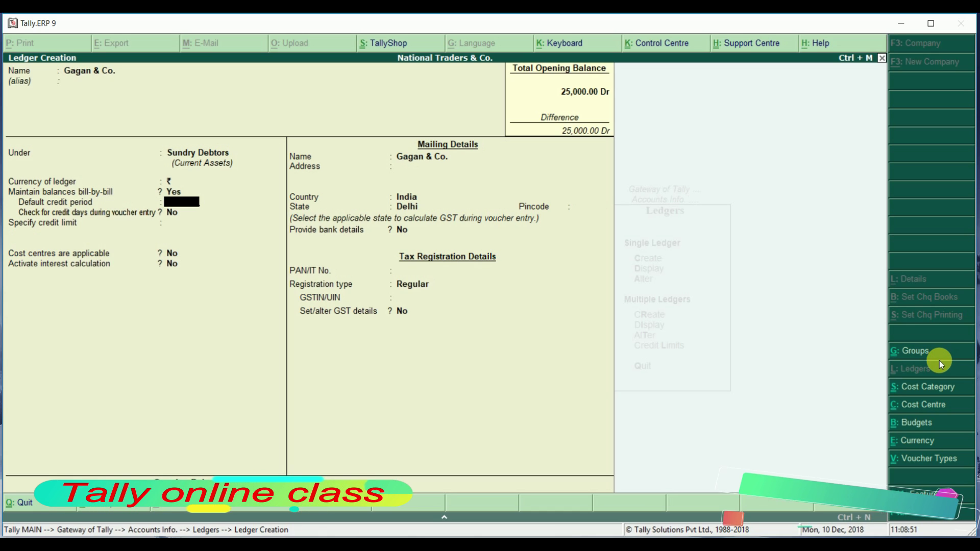
pyautogui.press('Return')
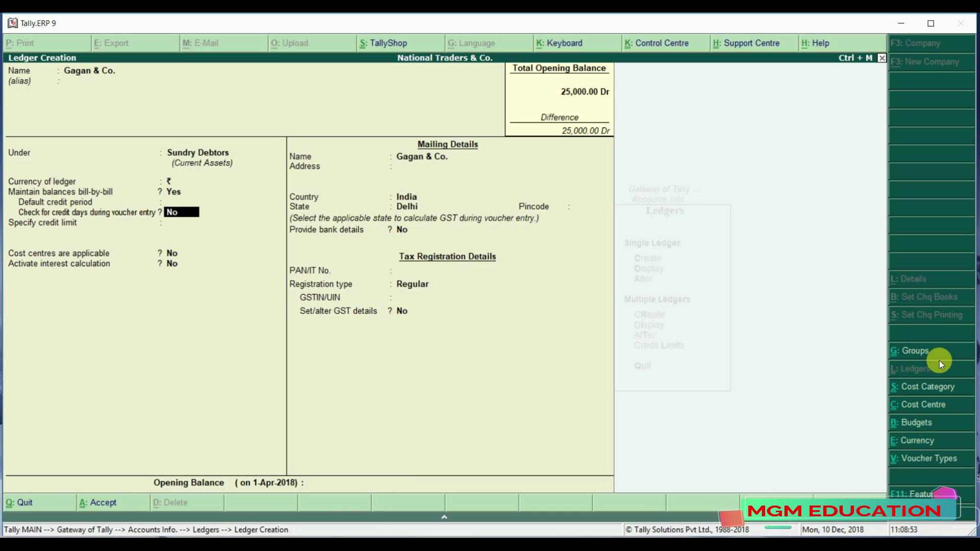
pyautogui.press('Return')
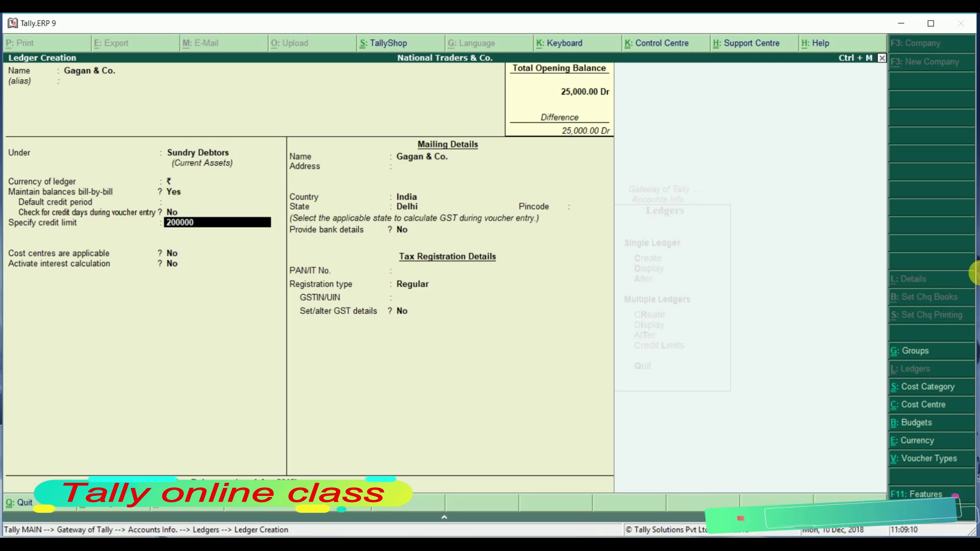
pyautogui.press('Return')
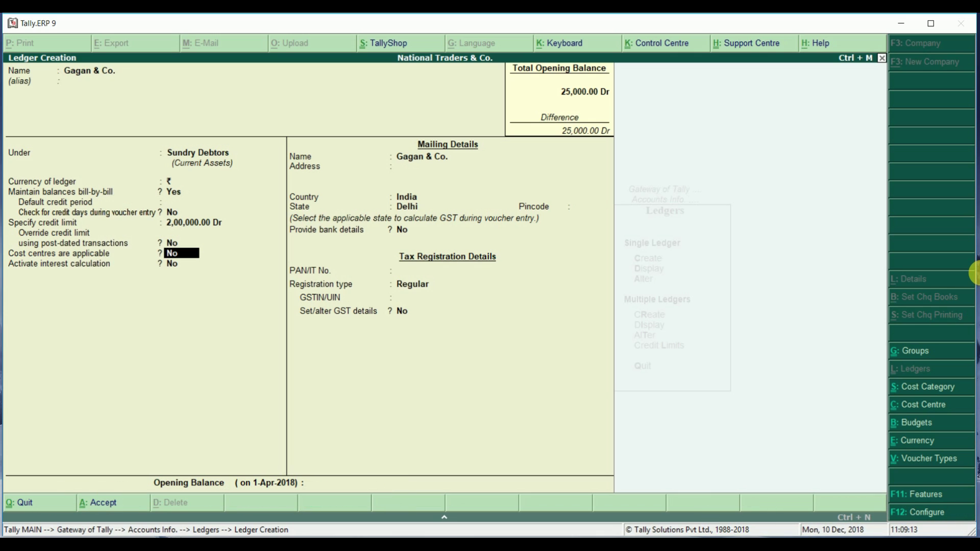
# - Accept the default cost centre, interest, mailing and tax registration details, with registration type Regular, and save the ledger
pyautogui.press('Return')
pyautogui.press('Return')
pyautogui.press('Return')
pyautogui.press('Return')
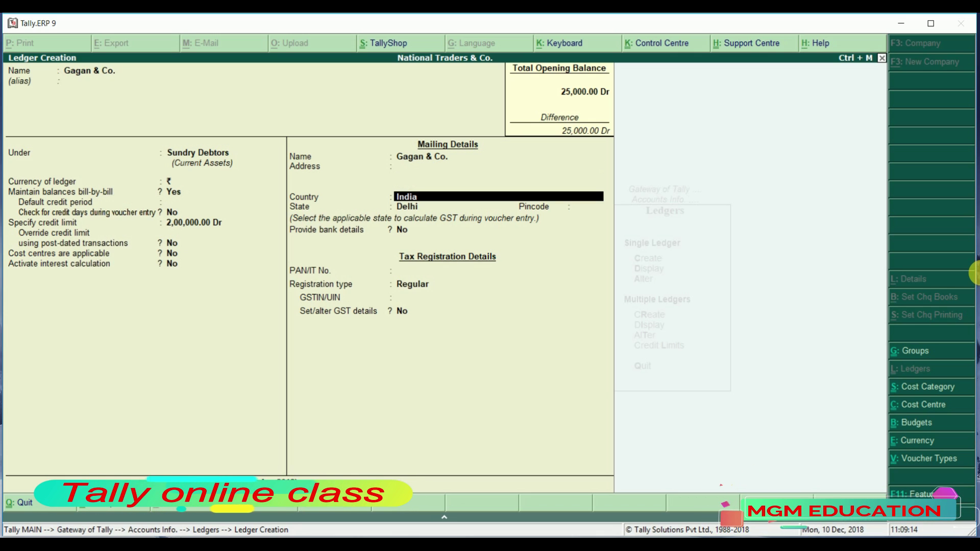
pyautogui.press('Return')
pyautogui.press('Return')
pyautogui.press('Return')
pyautogui.press('Return')
pyautogui.press('Return')
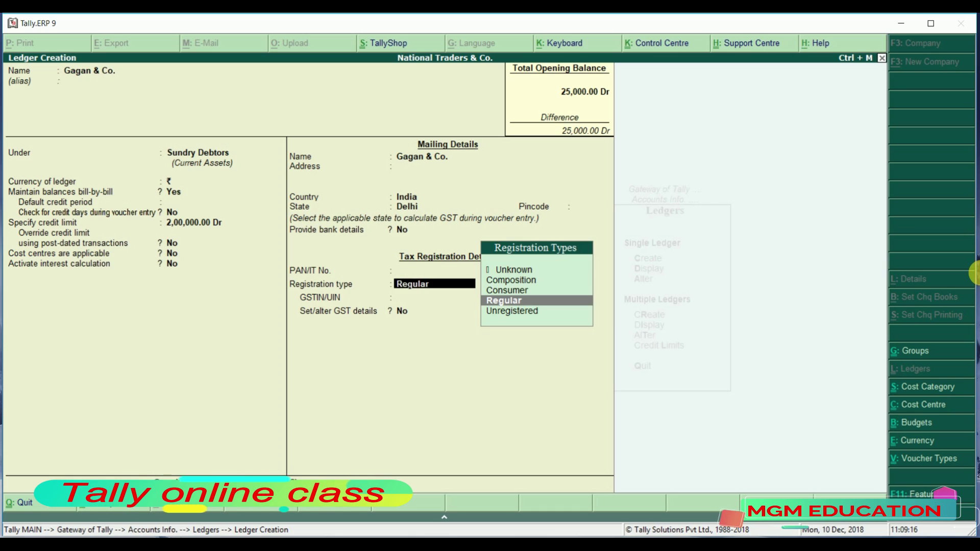
pyautogui.press('Return')
pyautogui.press('Return')
pyautogui.press('Return')
pyautogui.press('Return')
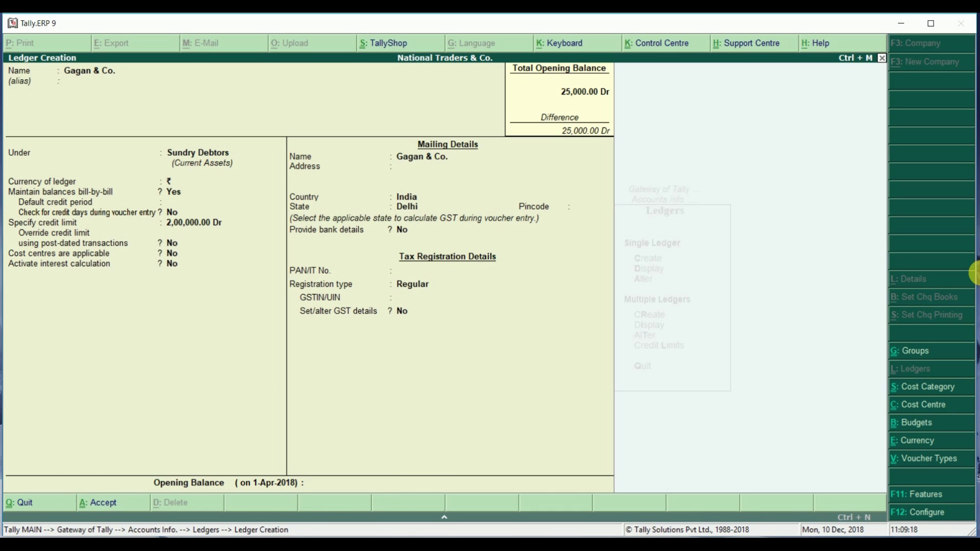
pyautogui.press('Return')
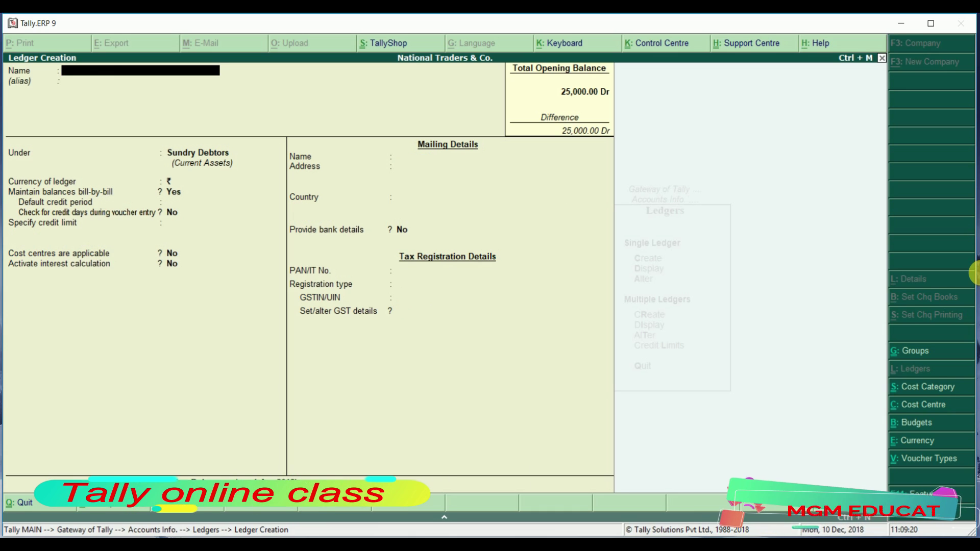
# - Leave ledger creation and start a new sales voucher in the accounting vouchers
pyautogui.press('Escape')
pyautogui.press('Escape')
pyautogui.press('Escape')
pyautogui.press('Down')
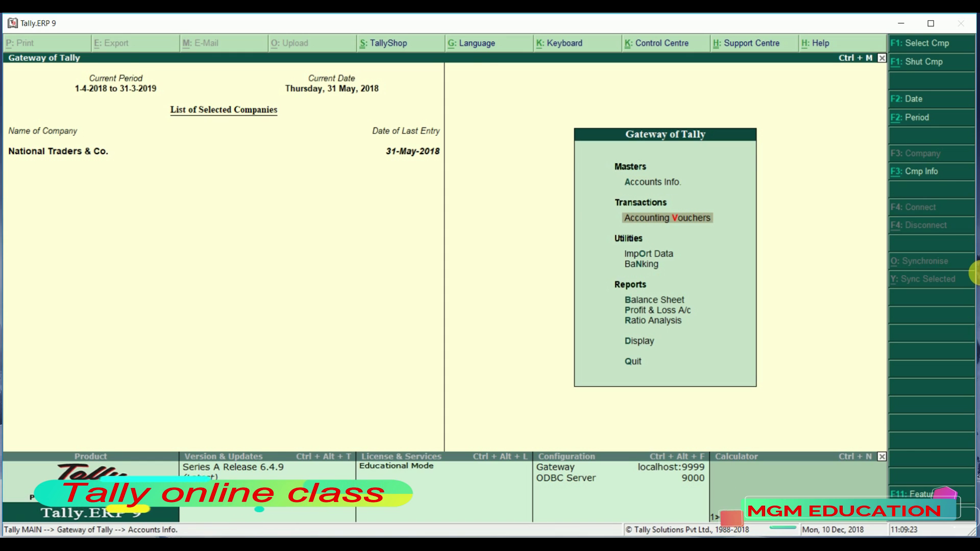
pyautogui.press('Return')
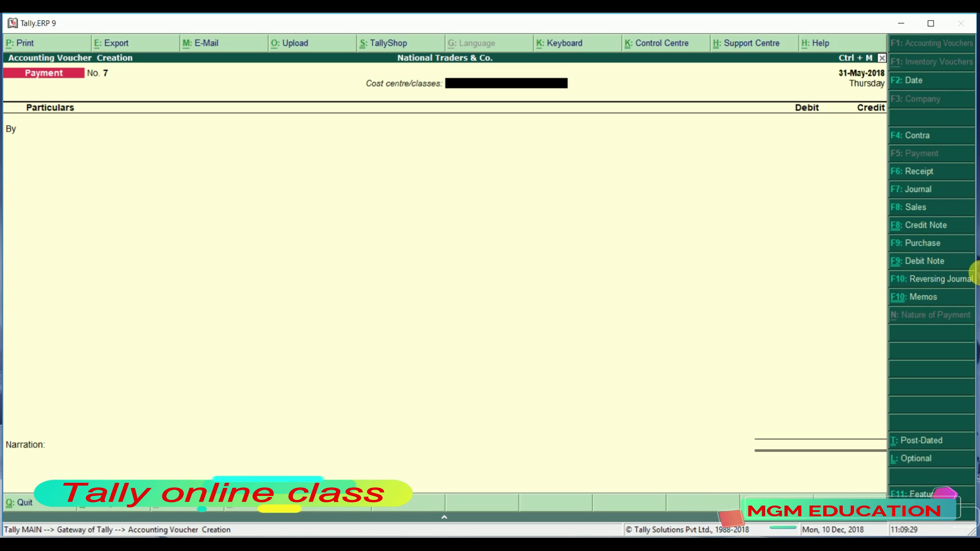
pyautogui.press('F8')
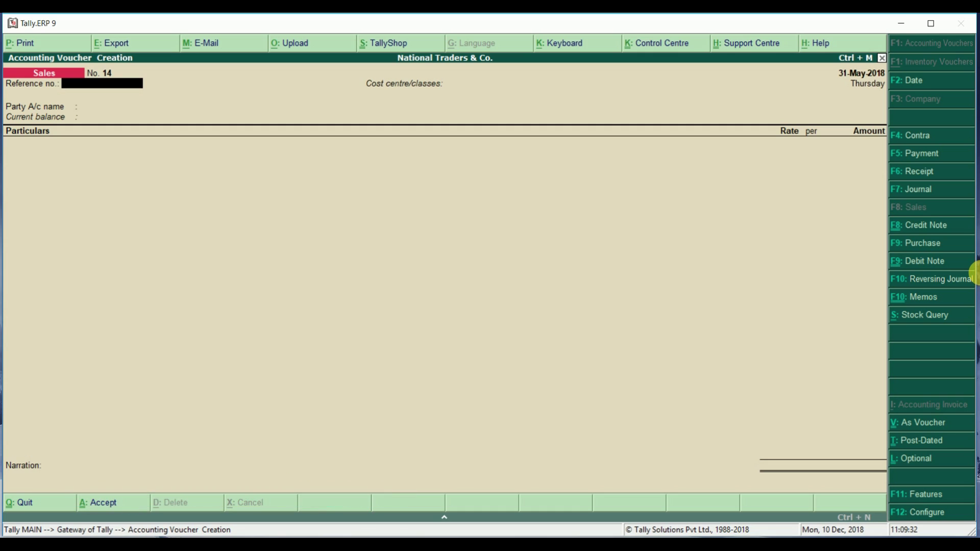
# - Enter reference number 303, cost centre class Not Applicable and party account Gagan & Co. on the sales voucher
pyautogui.write('303')
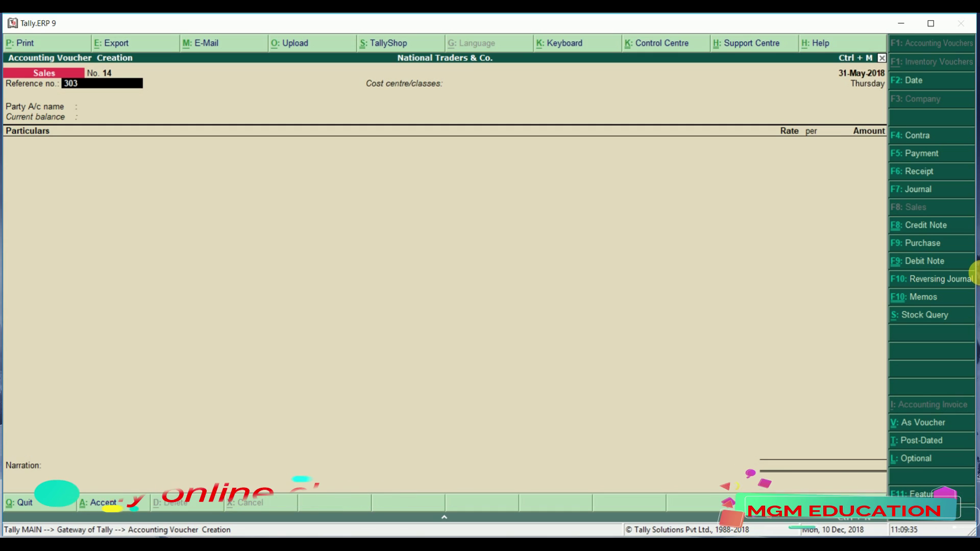
pyautogui.press('Return')
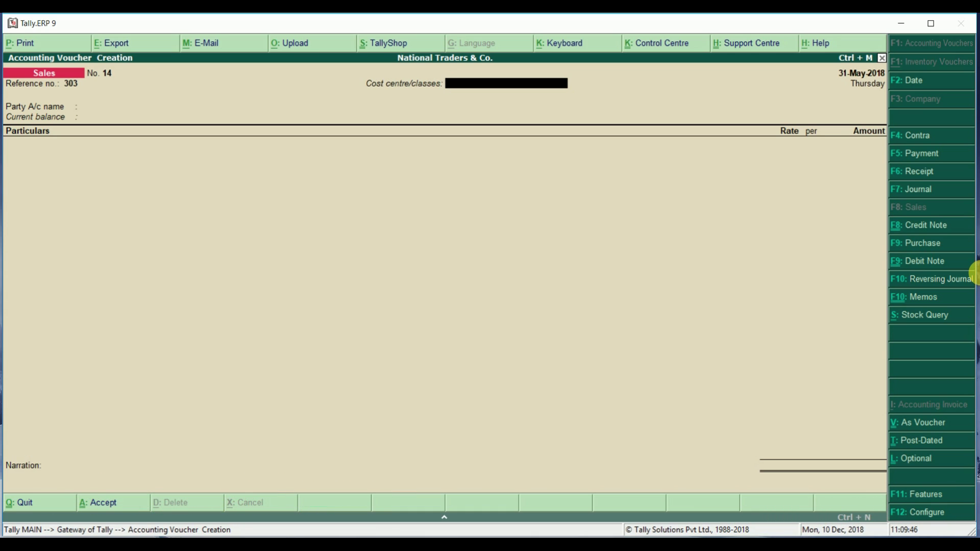
pyautogui.press('Return')
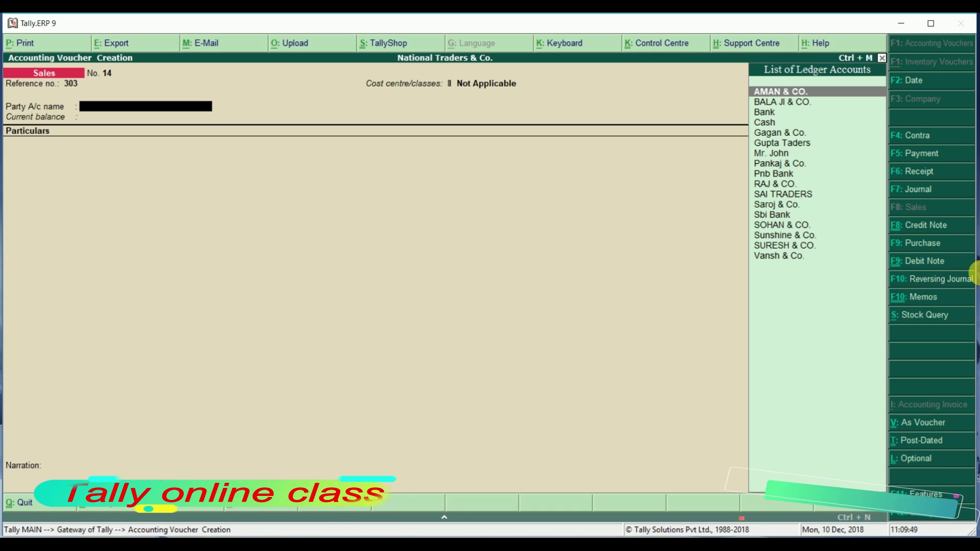
pyautogui.write('Ga')
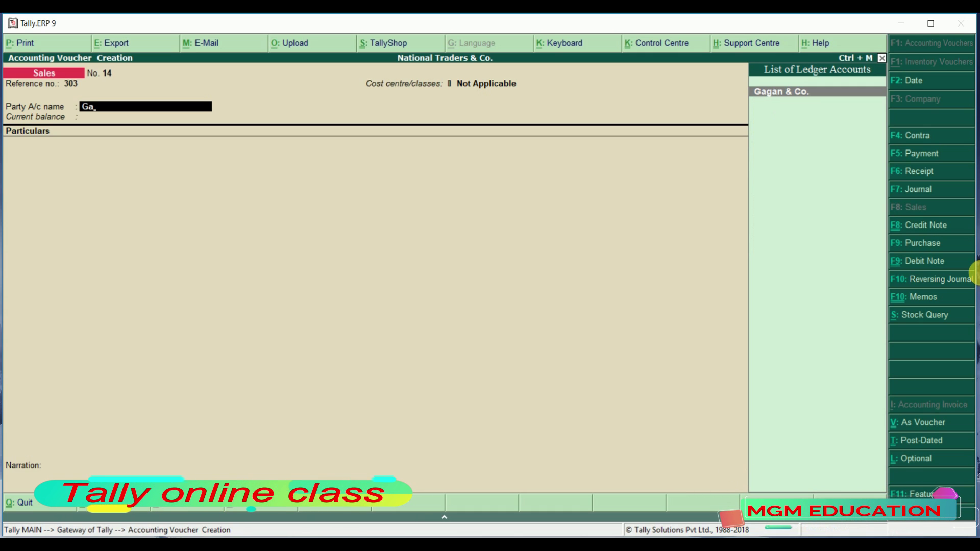
pyautogui.press('Return')
pyautogui.hotkey('ctrl', 'a')
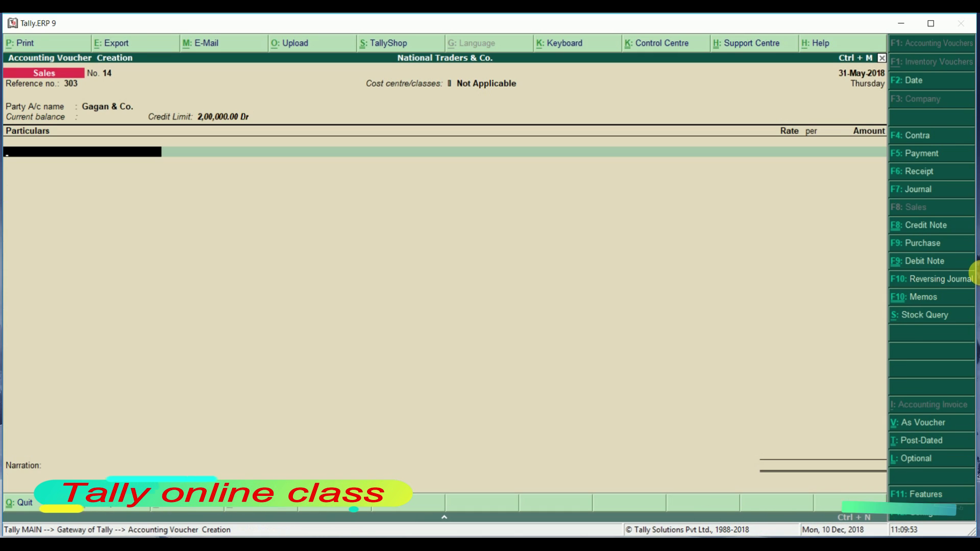
# - Add the Sales ledger to the voucher's particulars with an amount of 2,20,000
pyautogui.write('A')
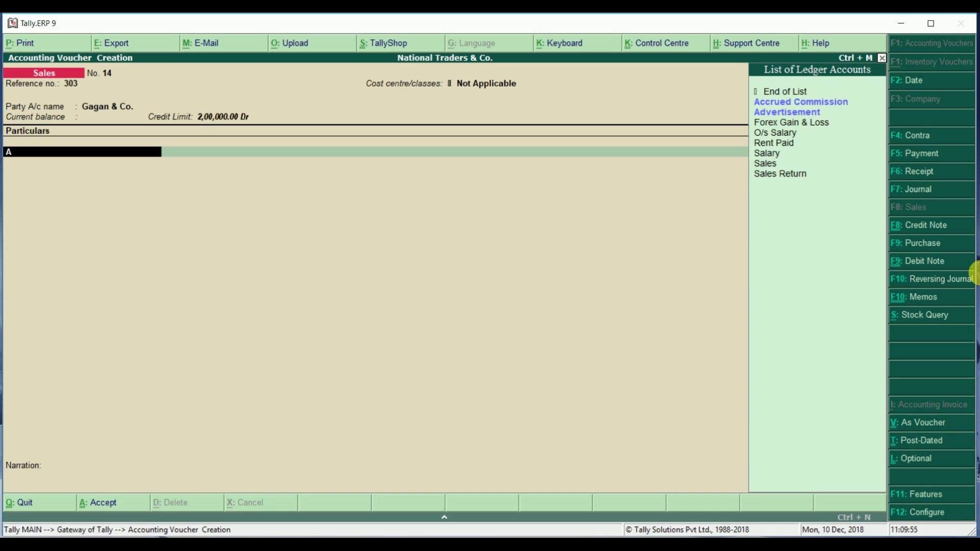
pyautogui.press('BackSpace')
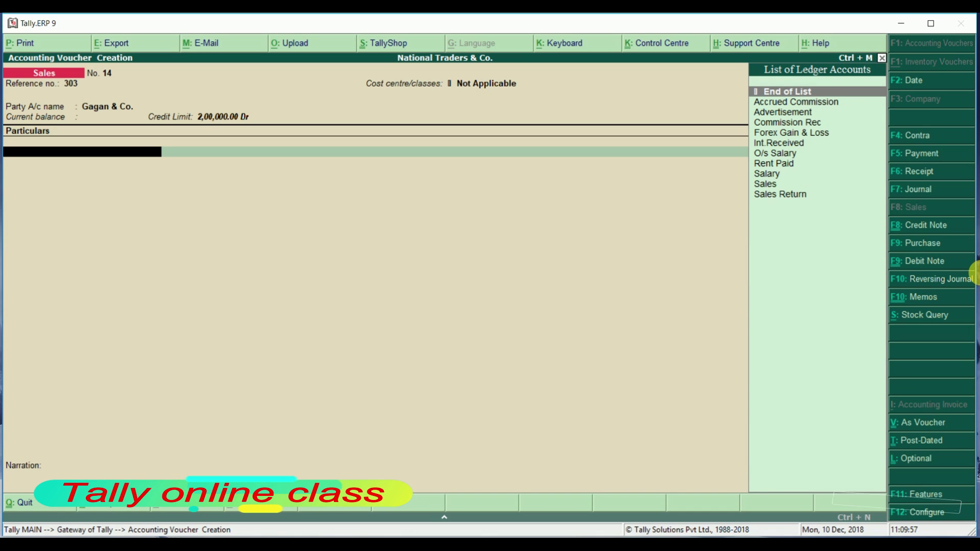
pyautogui.write('Sa')
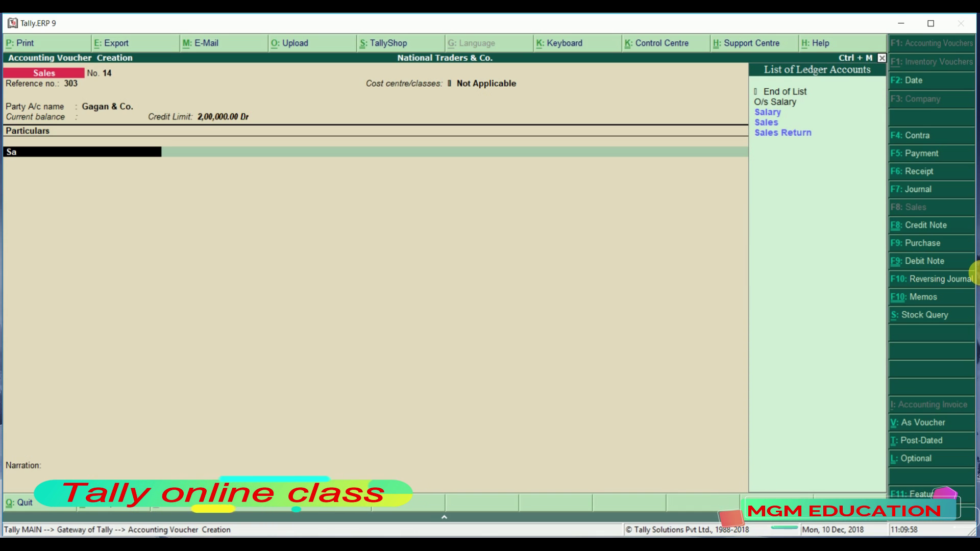
pyautogui.press('Down')
pyautogui.press('Return')
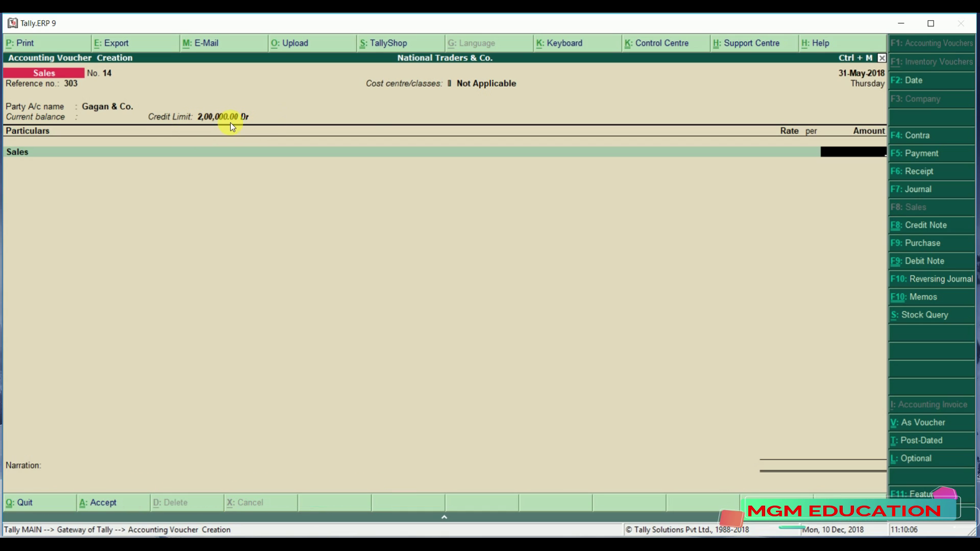
pyautogui.write('2')
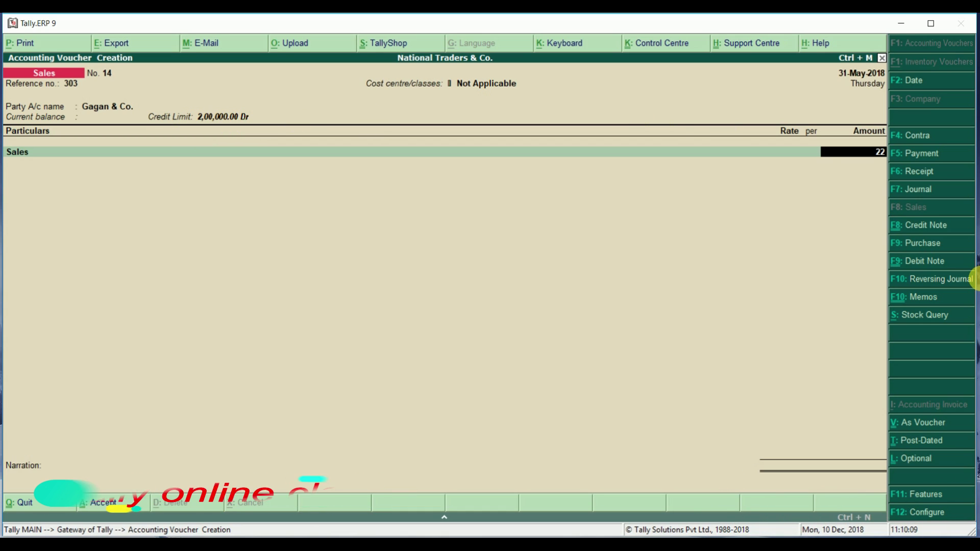
pyautogui.write(',20,0000')
pyautogui.press('Return')
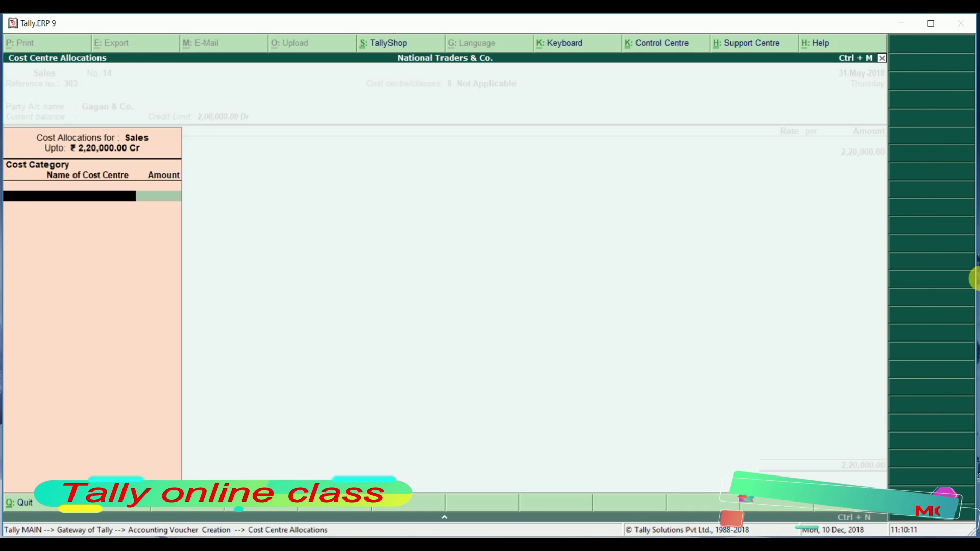
# - Allocate the full 2,20,000 Sales amount to the H.O Delhi cost centre under Primary Cost Category
pyautogui.press('Return')
pyautogui.press('Return')
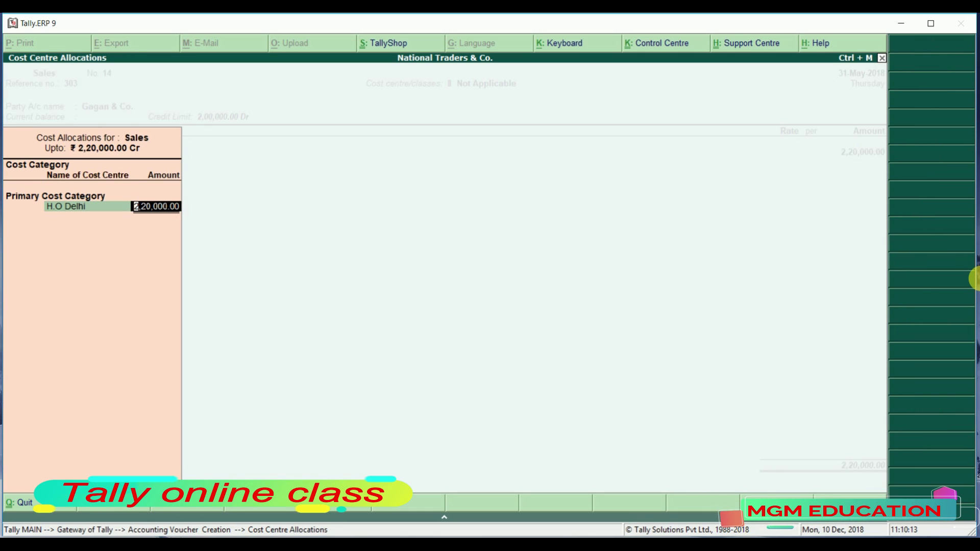
pyautogui.press('Return')
pyautogui.press('Return')
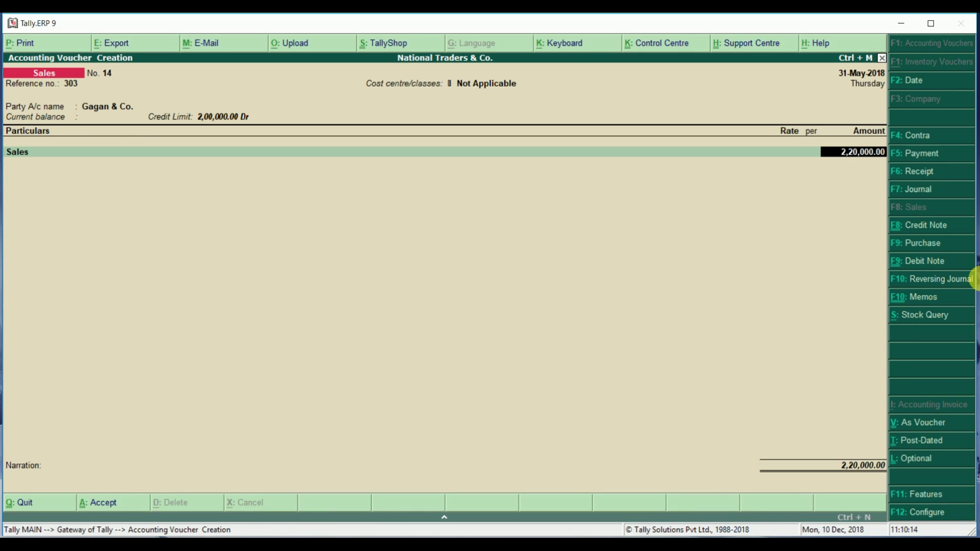
# - Go back to the Sales ledger in the voucher's particulars and open that ledger for alteration
pyautogui.press('BackSpace')
pyautogui.press('Return')
pyautogui.press('Return')
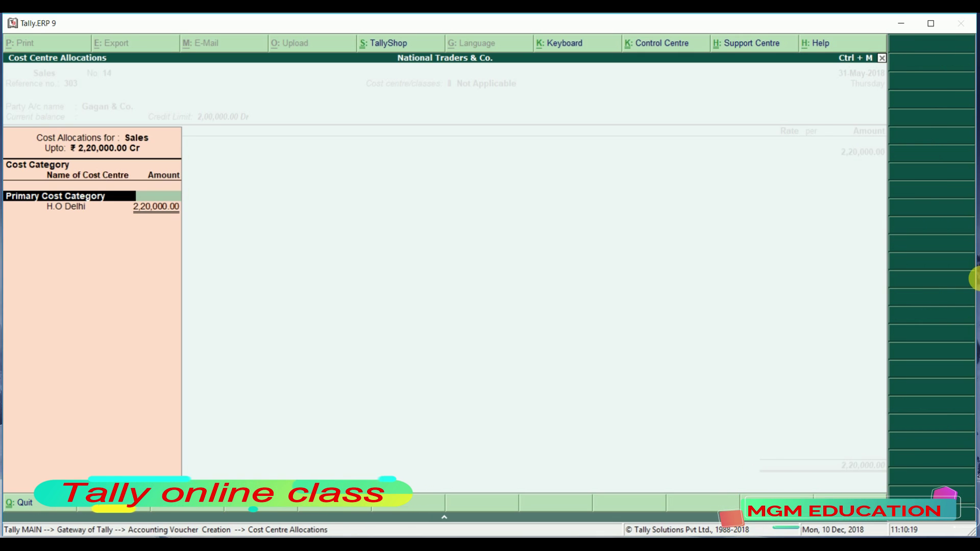
pyautogui.press('Return')
pyautogui.press('BackSpace')
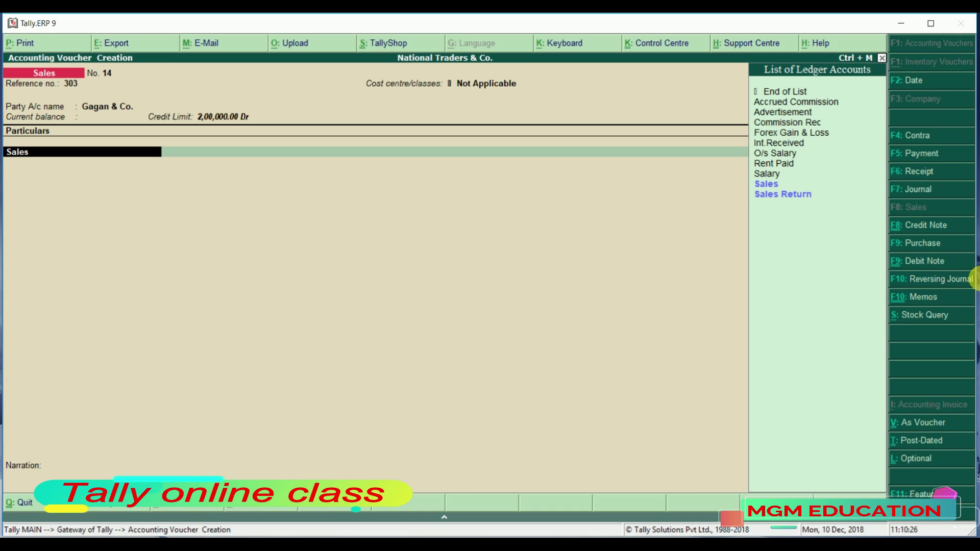
pyautogui.hotkey('ctrl', 'Return')
# - Re-enter the ledger's name as Sales
pyautogui.write('44444')
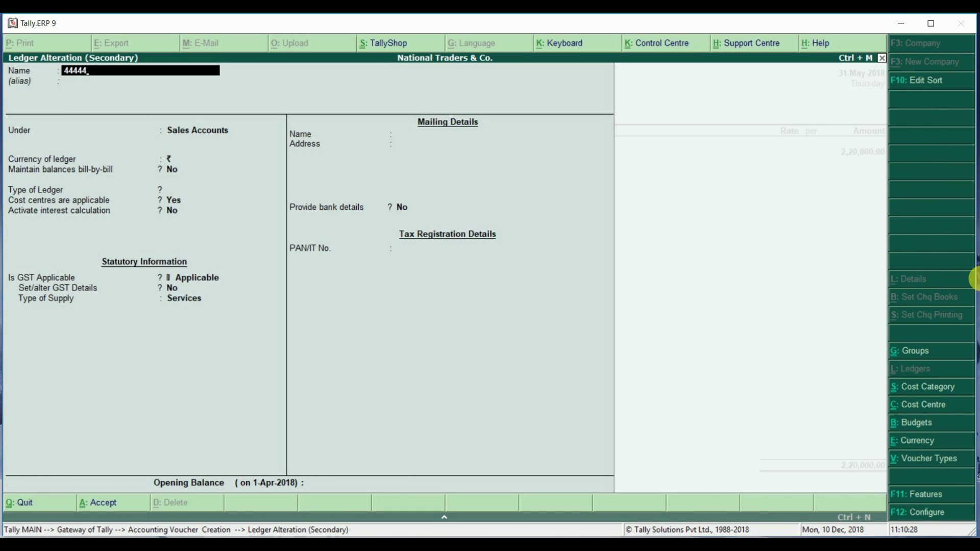
pyautogui.press('BackSpace')
pyautogui.press('BackSpace')
pyautogui.press('BackSpace')
pyautogui.press('BackSpace')
pyautogui.write('Sa')
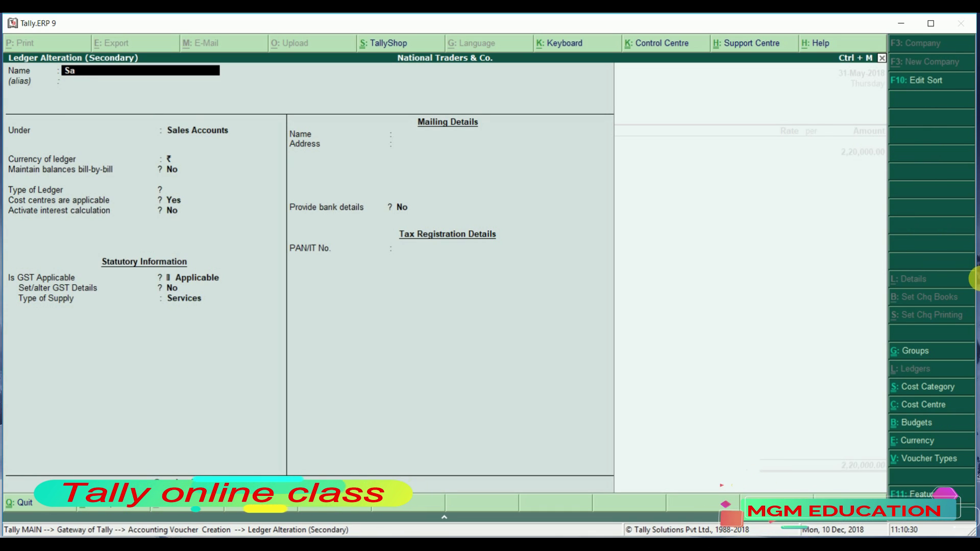
pyautogui.write('les')
# - Set the Sales ledger's type to Not Applicable and disable cost centres, leaving interest calculation off
pyautogui.press('Return')
pyautogui.press('Return')
pyautogui.press('Return')
pyautogui.press('Return')
pyautogui.press('Return')
pyautogui.press('Return')
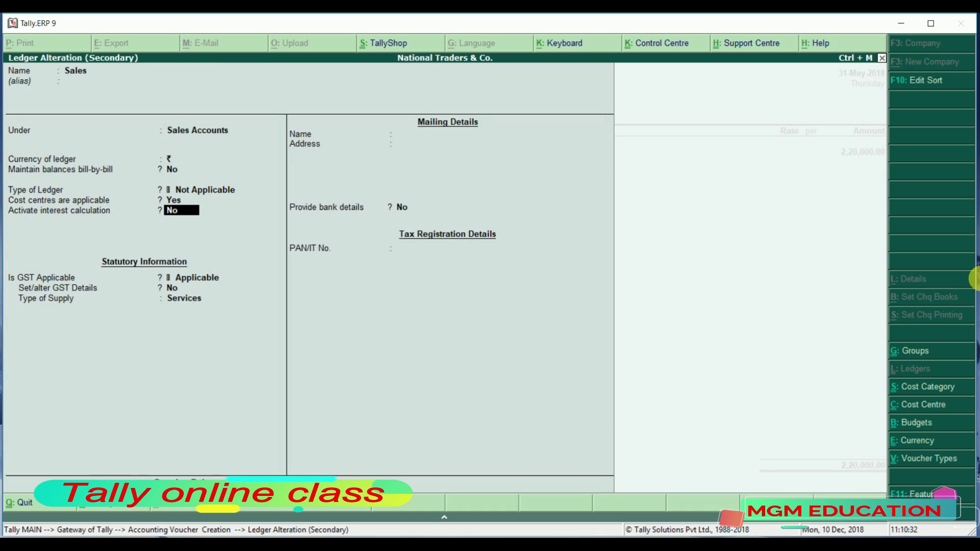
pyautogui.press('Up')
pyautogui.write('n')
pyautogui.press('Return')
pyautogui.press('Return')
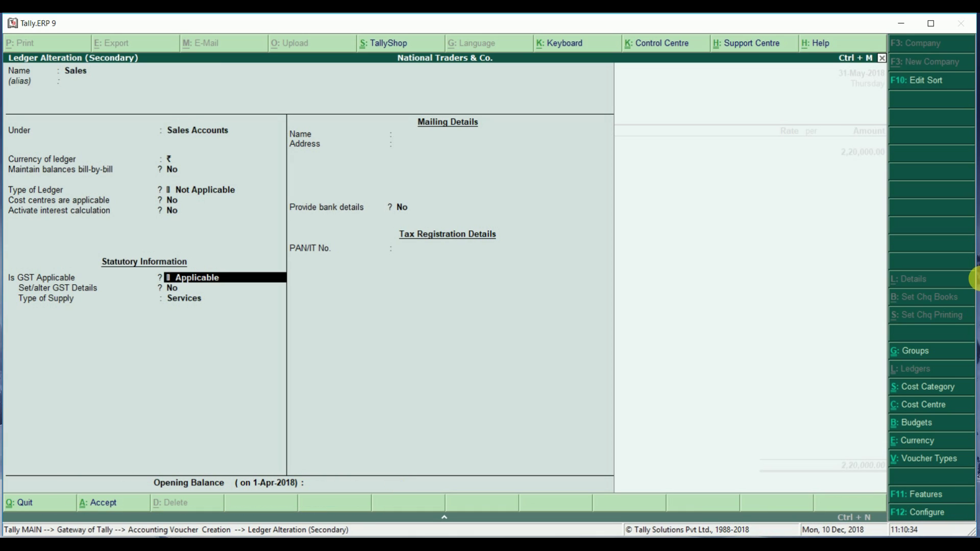
# - Keep GST as Applicable with supply type Services and save the altered Sales ledger
pyautogui.press('Return')
pyautogui.press('Return')
pyautogui.press('Return')
pyautogui.press('Return')
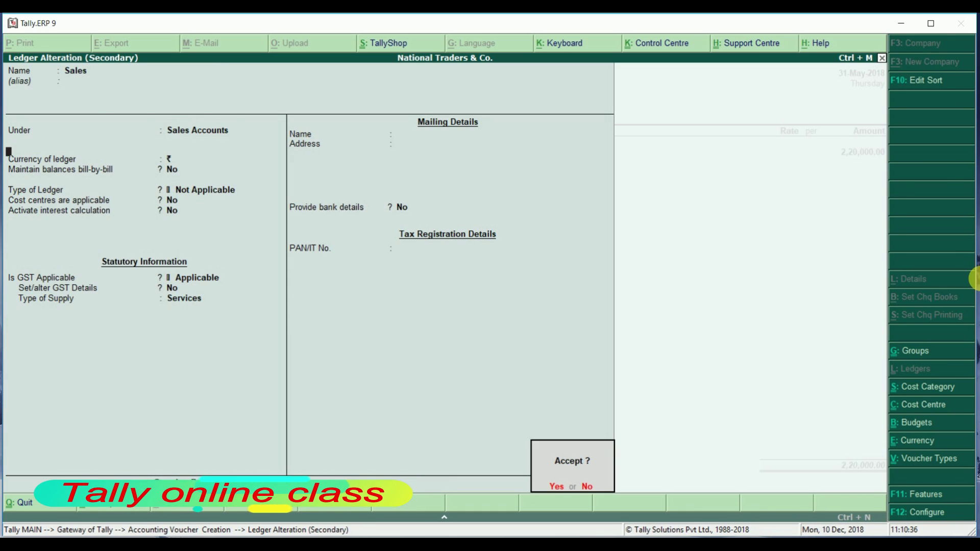
pyautogui.press('Return')
# - Confirm the voucher's Sales line and book 2,20,000 Dr for Gagan & Co. as New Ref 14 without credit days
pyautogui.press('Return')
pyautogui.press('Return')
pyautogui.press('Return')
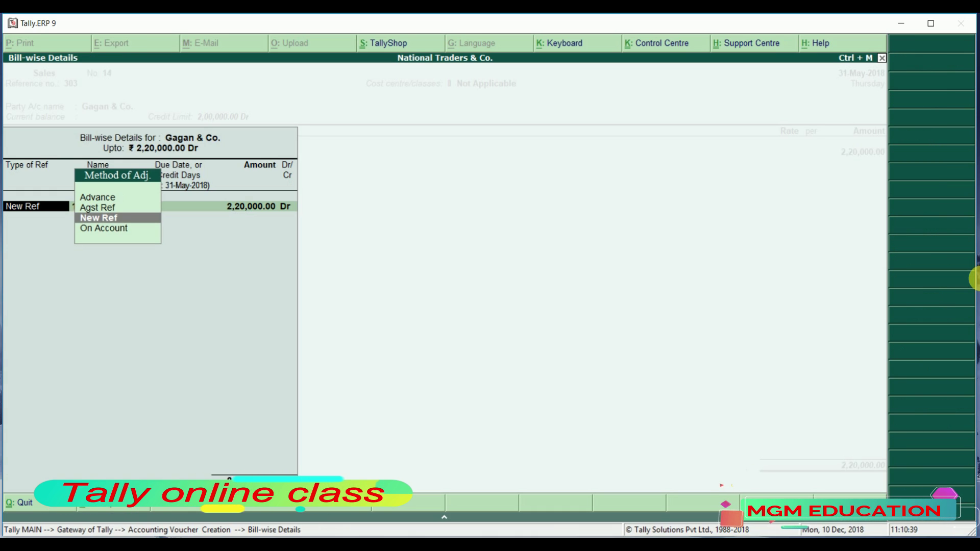
pyautogui.press('Return')
pyautogui.press('Return')
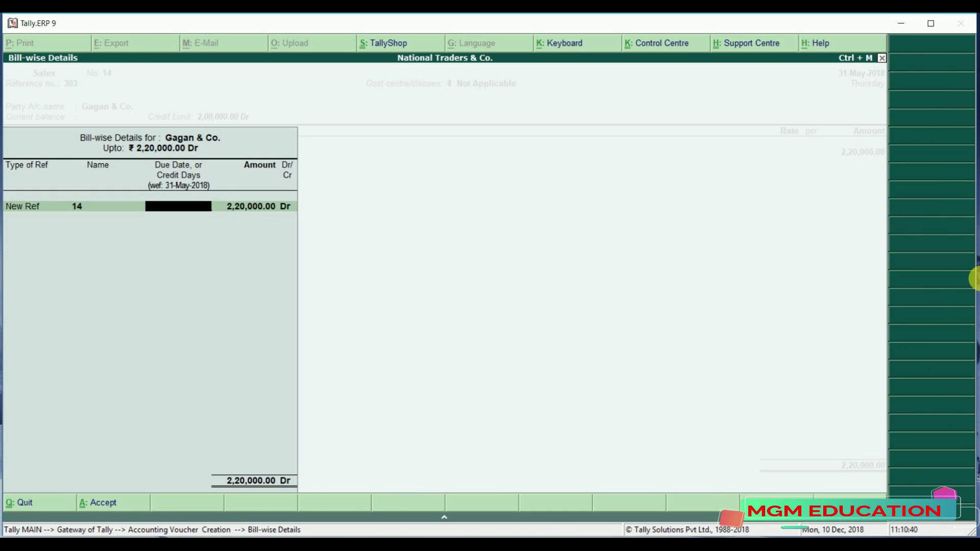
pyautogui.press('Return')
pyautogui.press('Return')
pyautogui.press('Return')
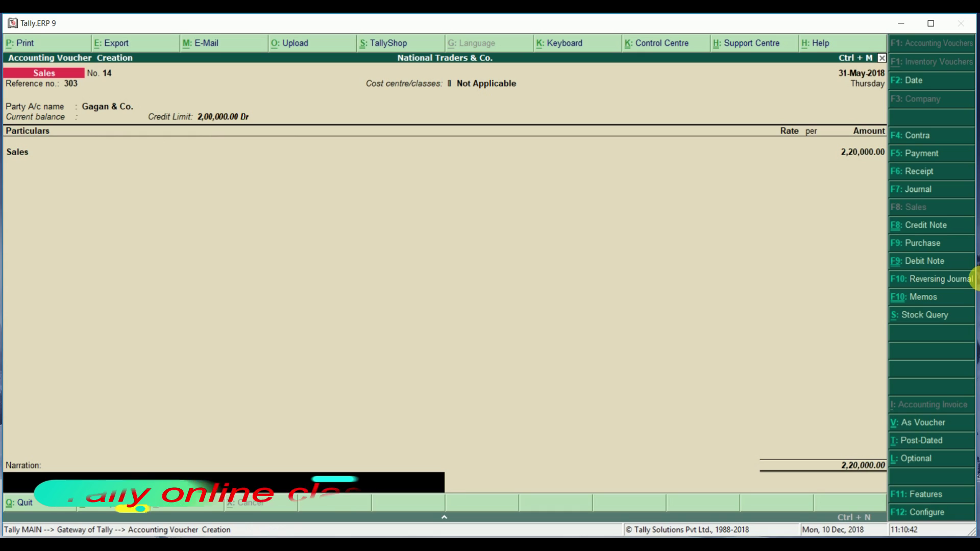
# - Try to accept the sales voucher without a narration, then quit voucher entry to the Gateway of Tally
pyautogui.press('Return')
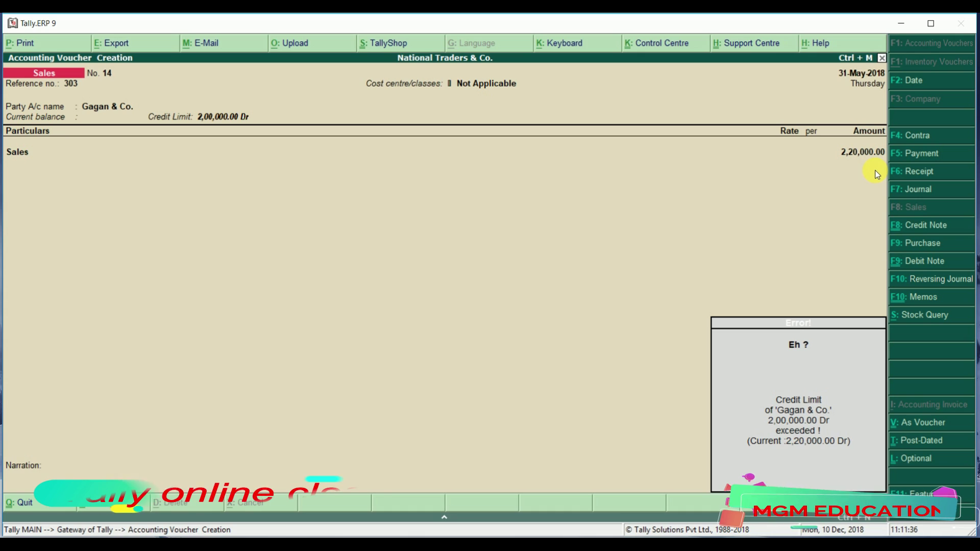
pyautogui.press('Return')
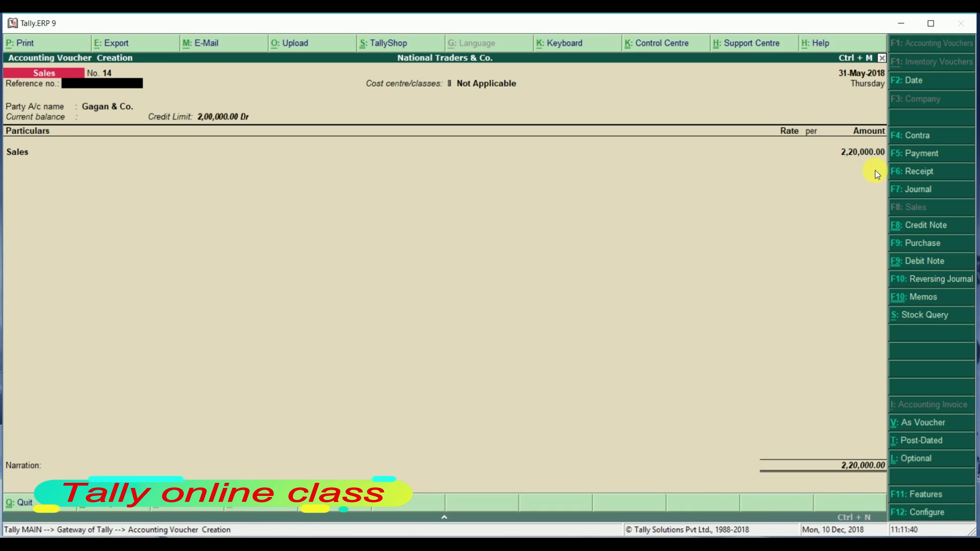
pyautogui.press('Escape')
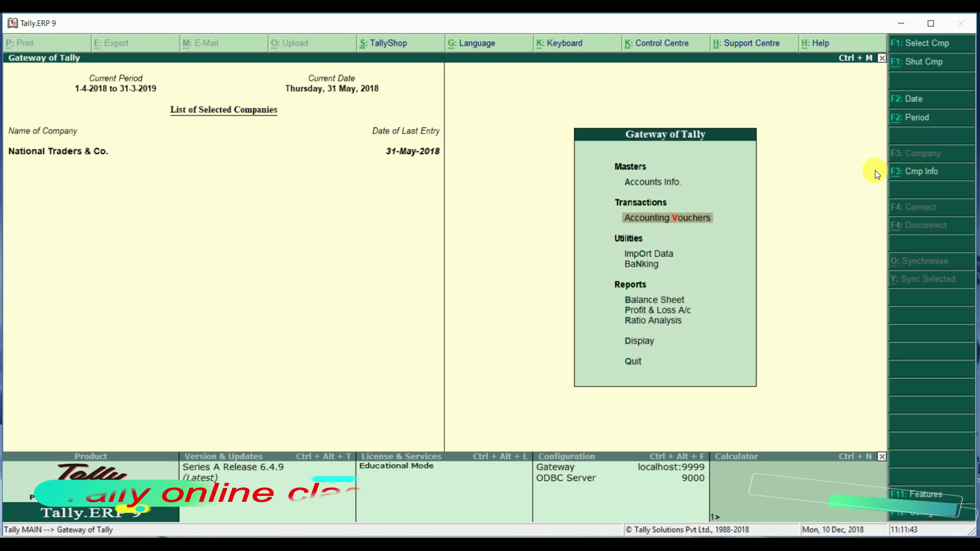